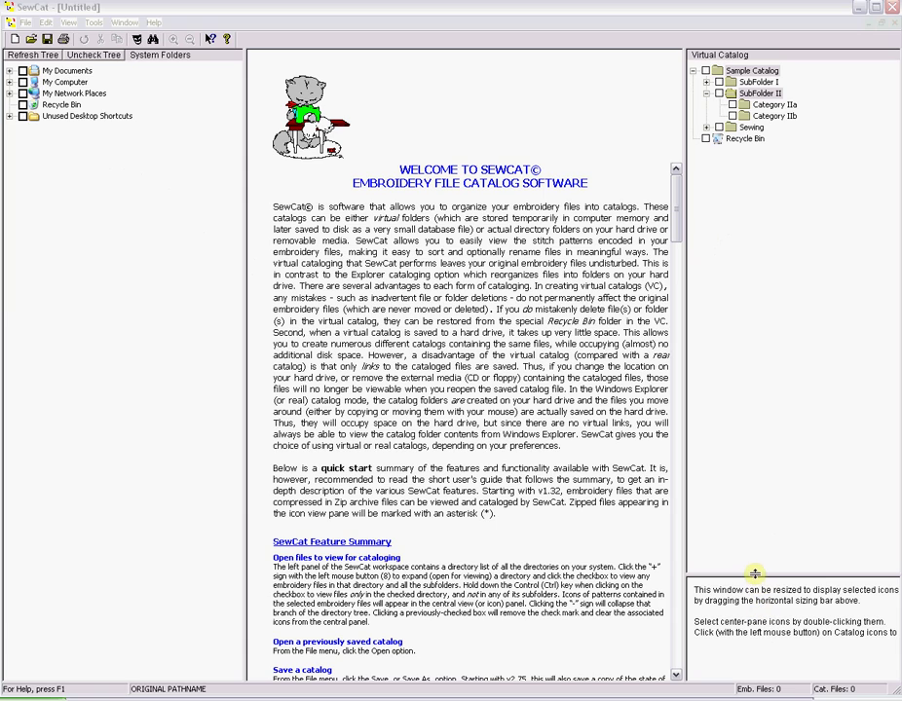
Drag the sizing bar up about 25 pixels to enlarge the pane below the catalog tree.
drag(754, 576, 753, 551)
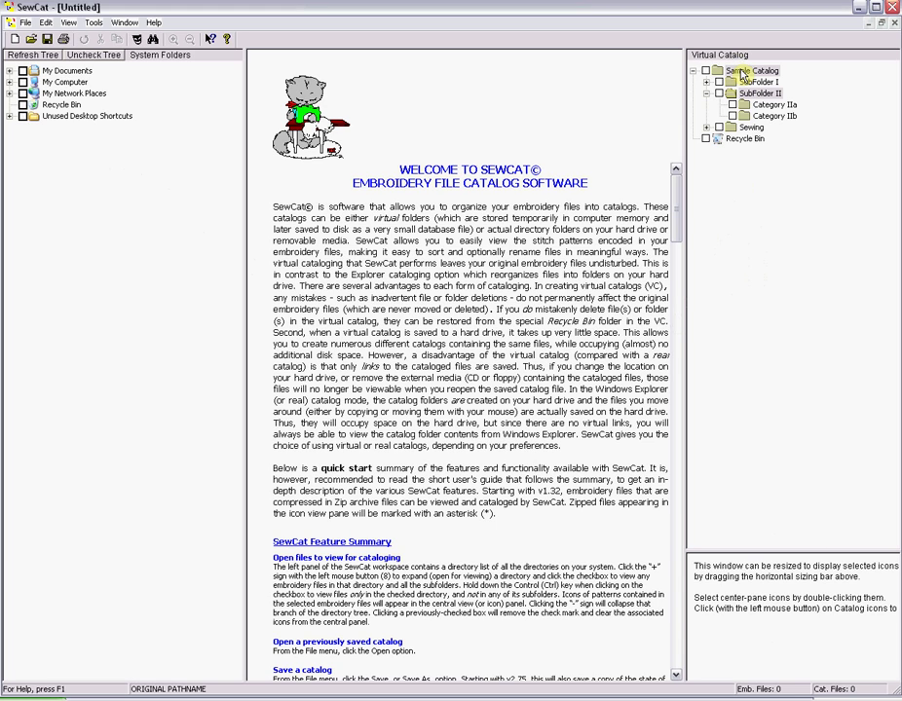
Rename the Sample Catalog root folder to 'Embroidery Designs'.
click(743, 72)
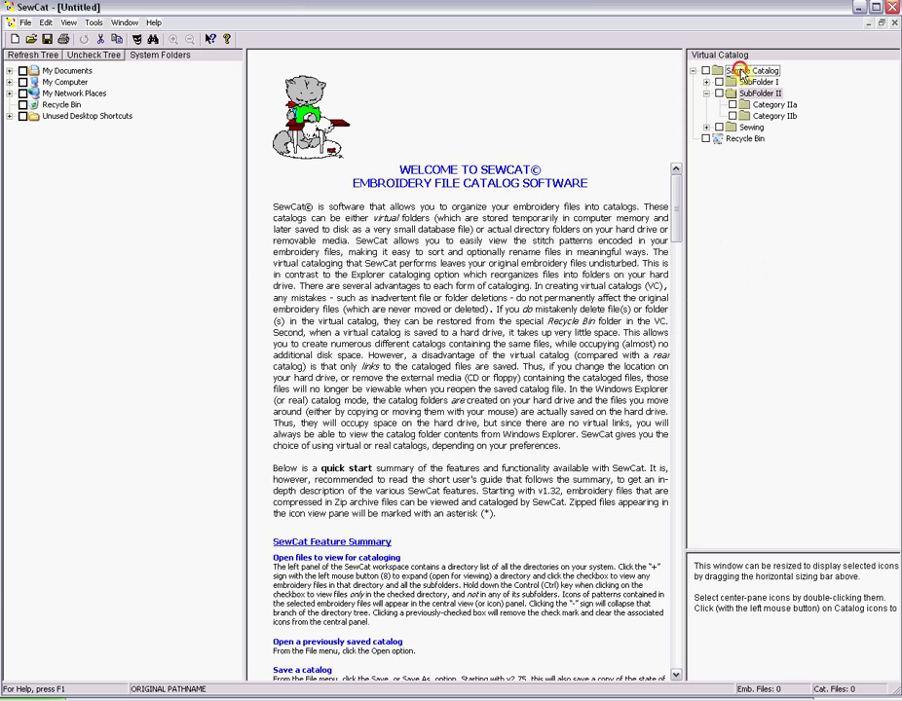
click(742, 72)
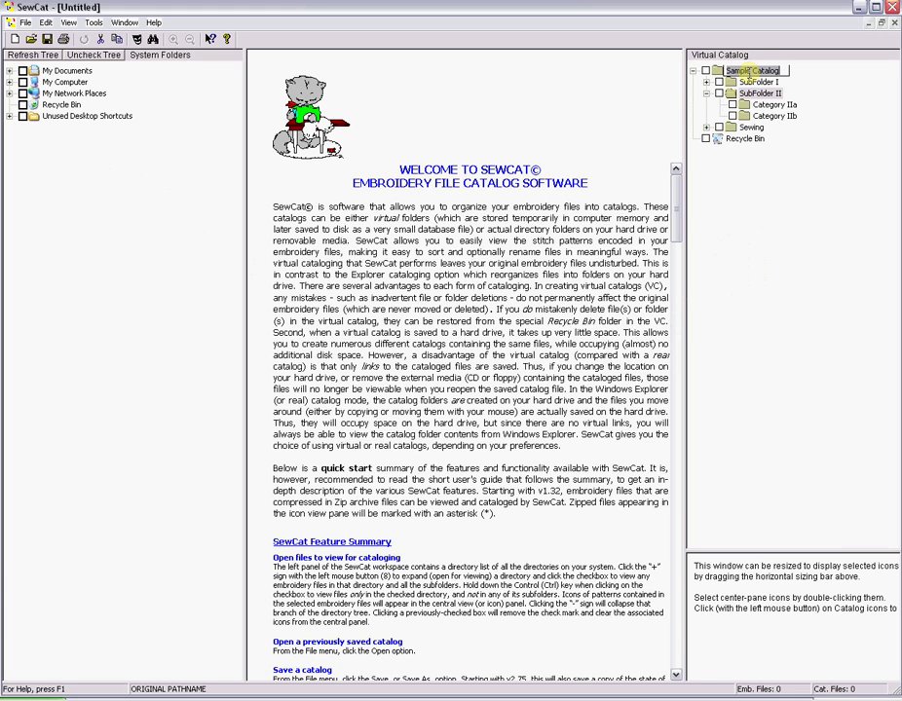
text(Embroidery)
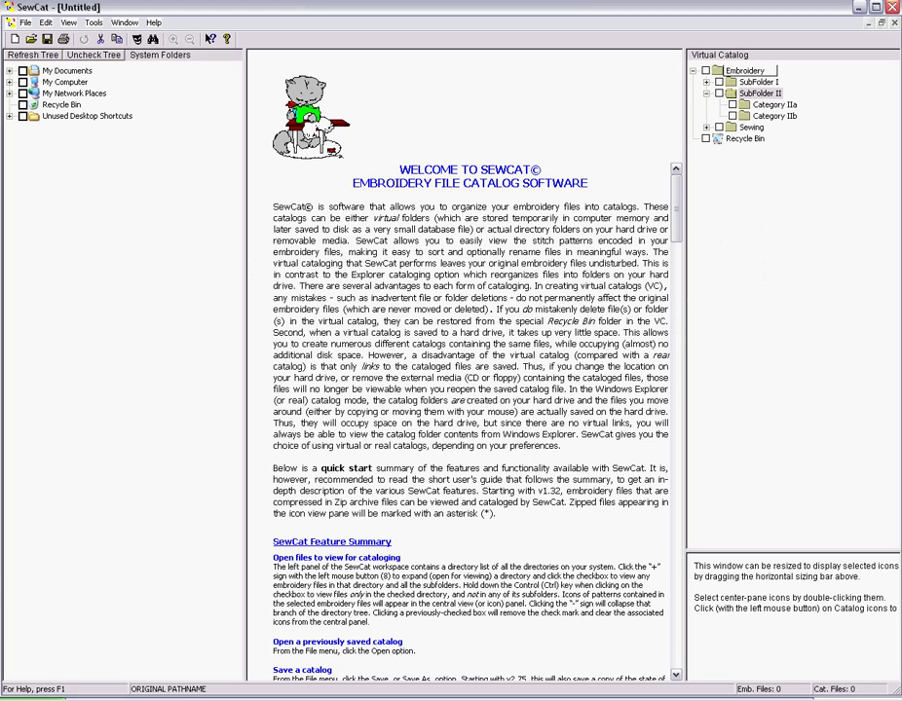
text( Designs)
key(Return)
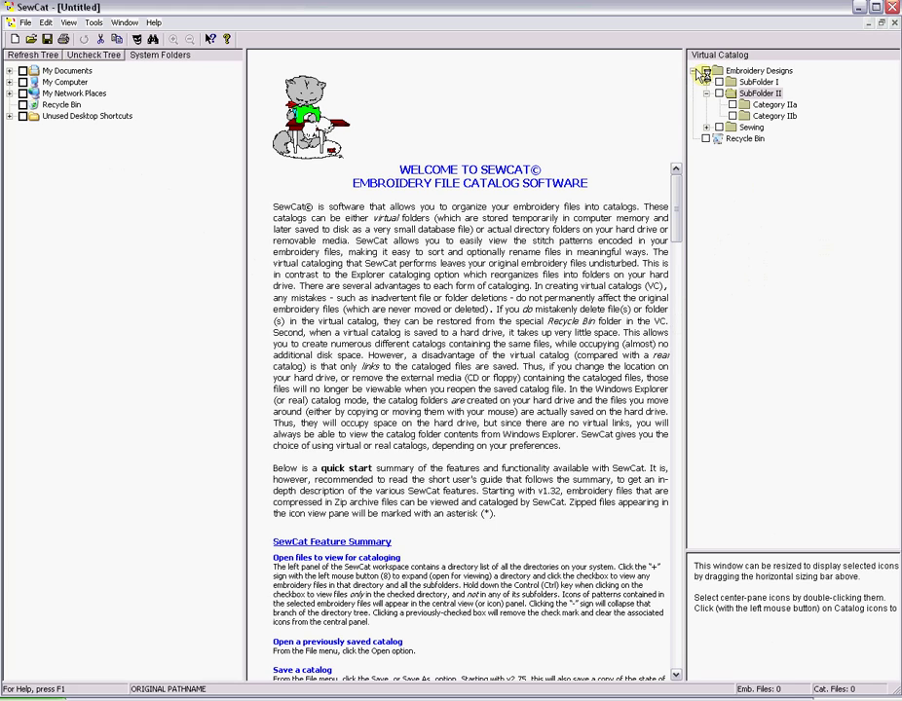
Collapse and re-expand Embroidery Designs, then expand Sewing to reveal its Cross-Stitch subfolder.
click(693, 72)
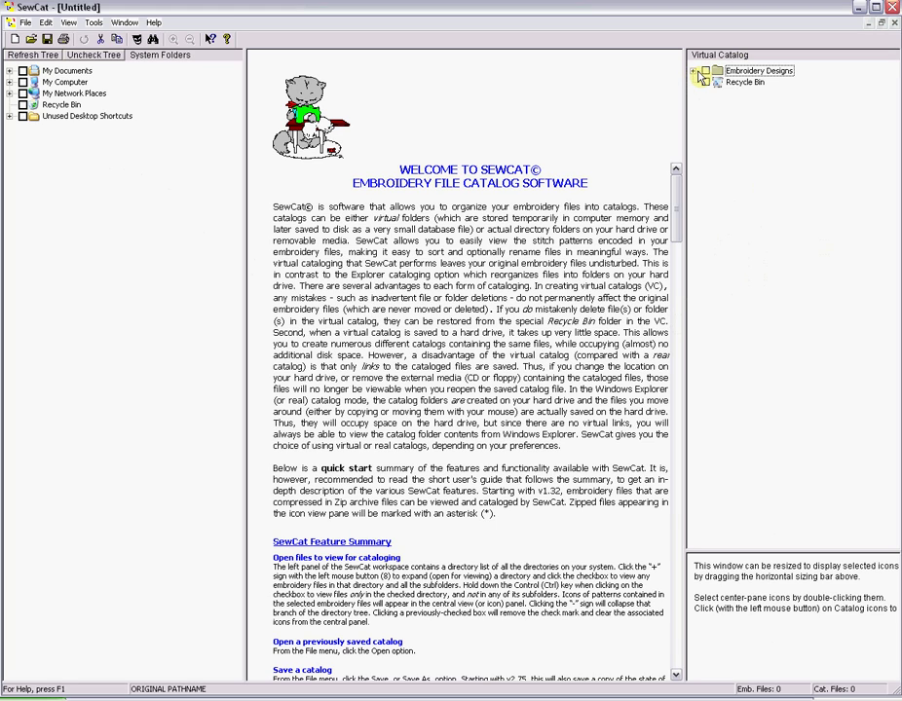
click(694, 72)
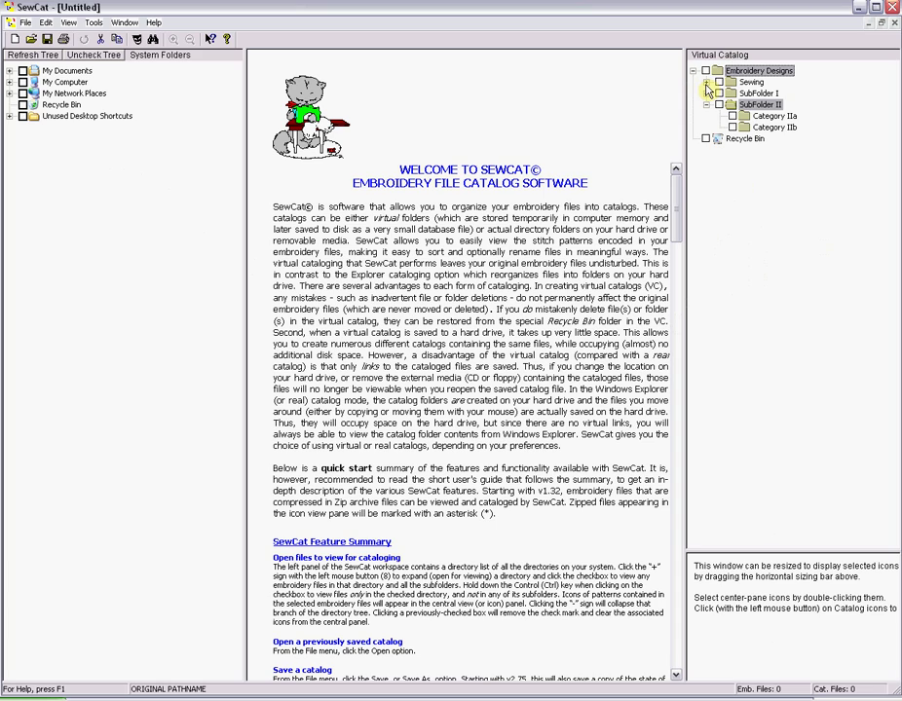
click(706, 84)
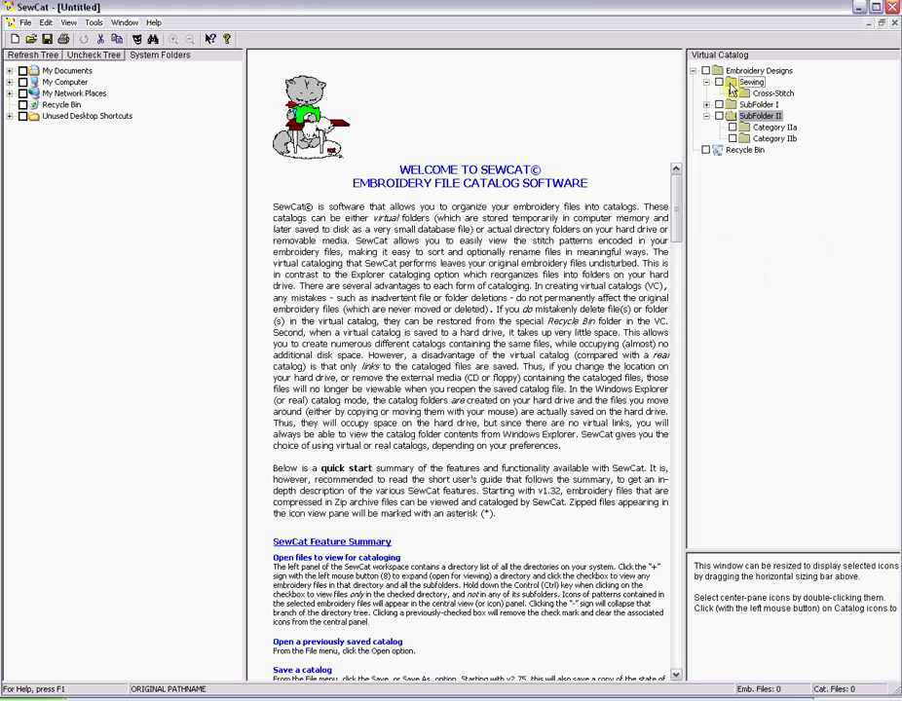
Delete Sewing, SubFolder I and SubFolder II to the Recycle Bin, then collapse the bin.
key(Delete)
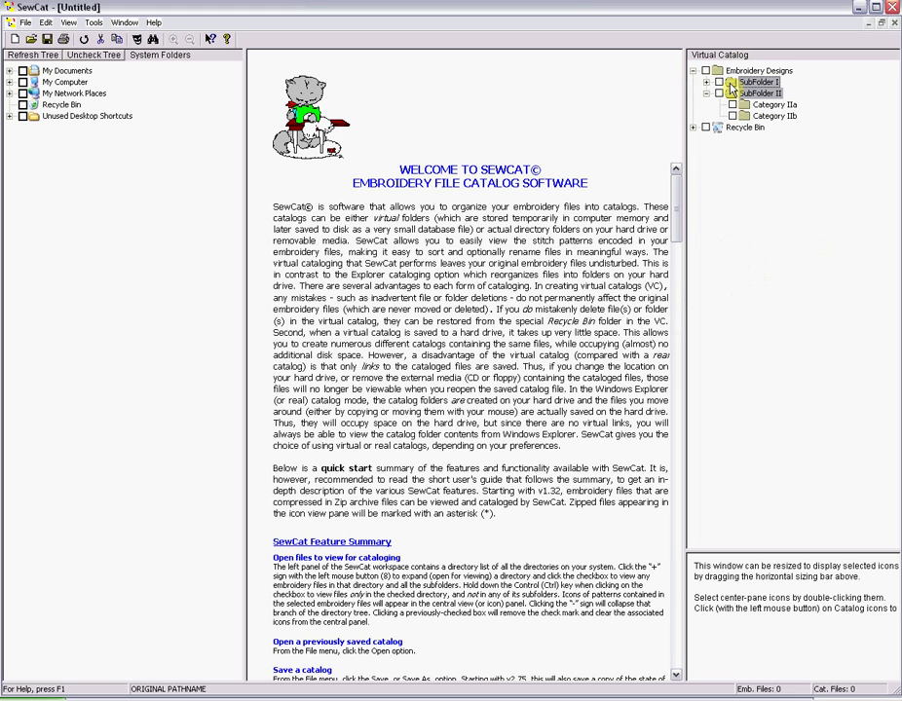
double_click(722, 129)
click(740, 84)
key(Delete)
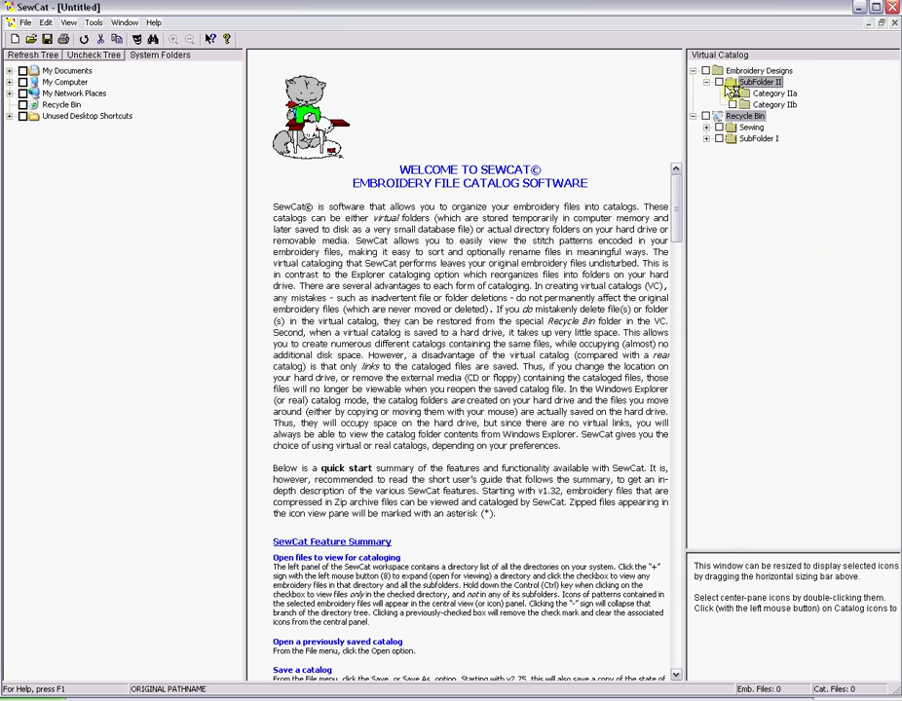
key(Delete)
double_click(720, 86)
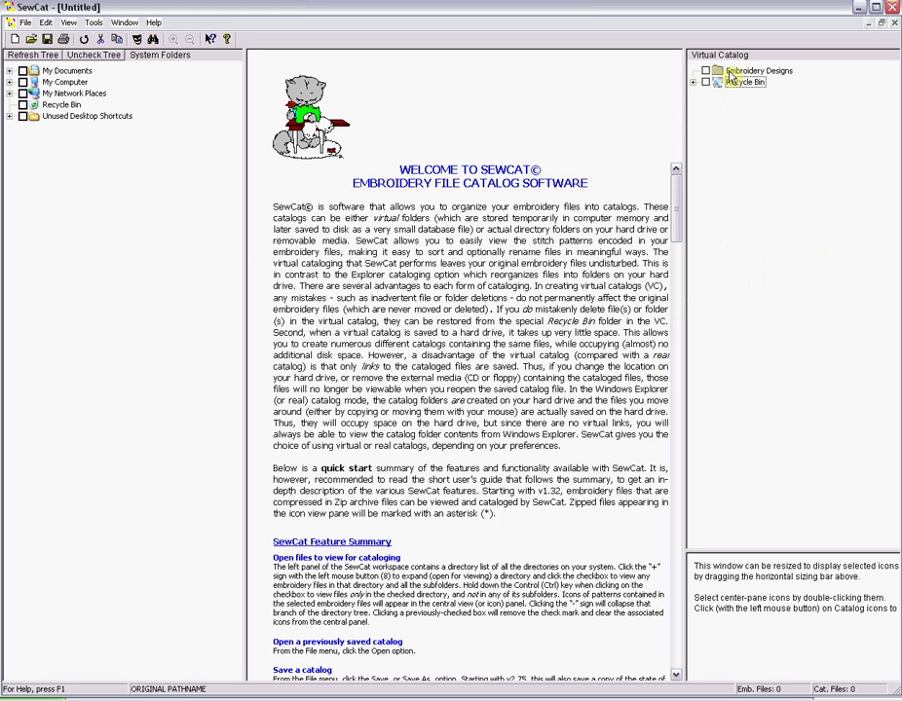
Add new subfolders named 'Animals' and 'Sports' under Embroidery Designs.
click(733, 70)
click(733, 69)
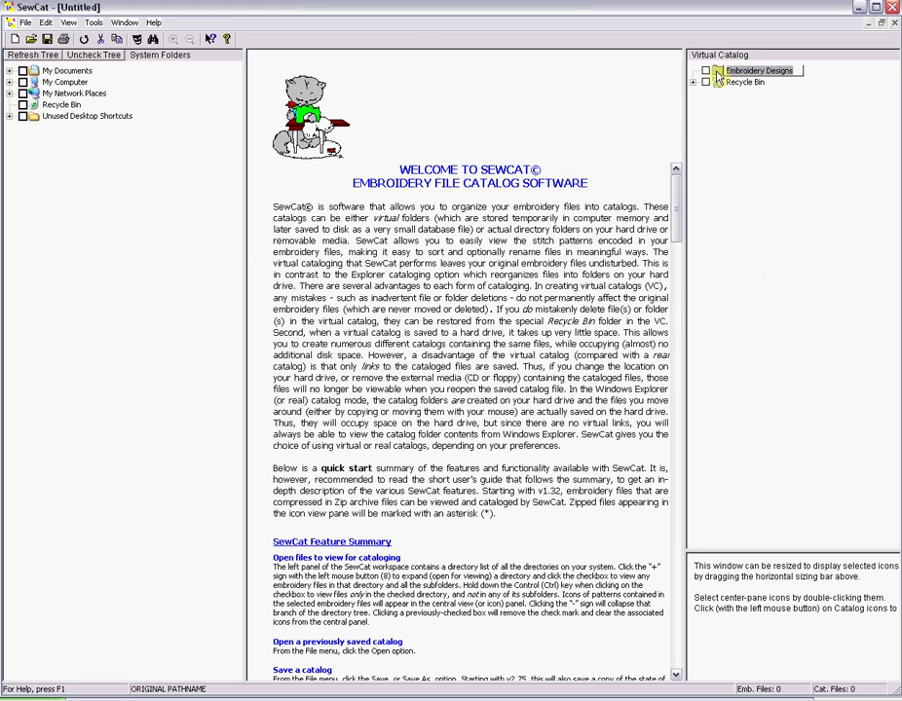
click(717, 77)
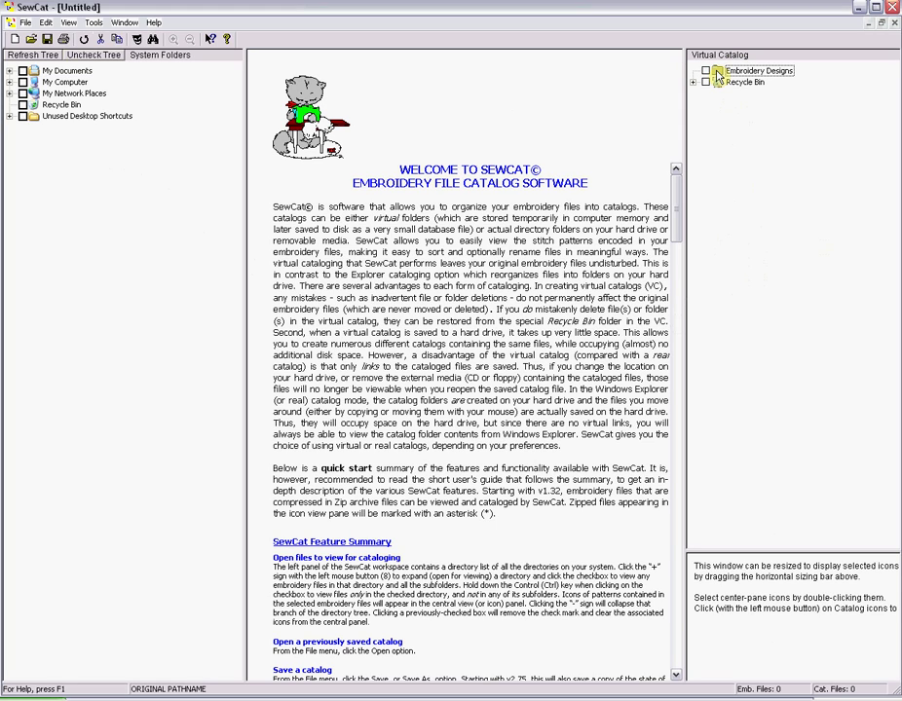
key(Insert)
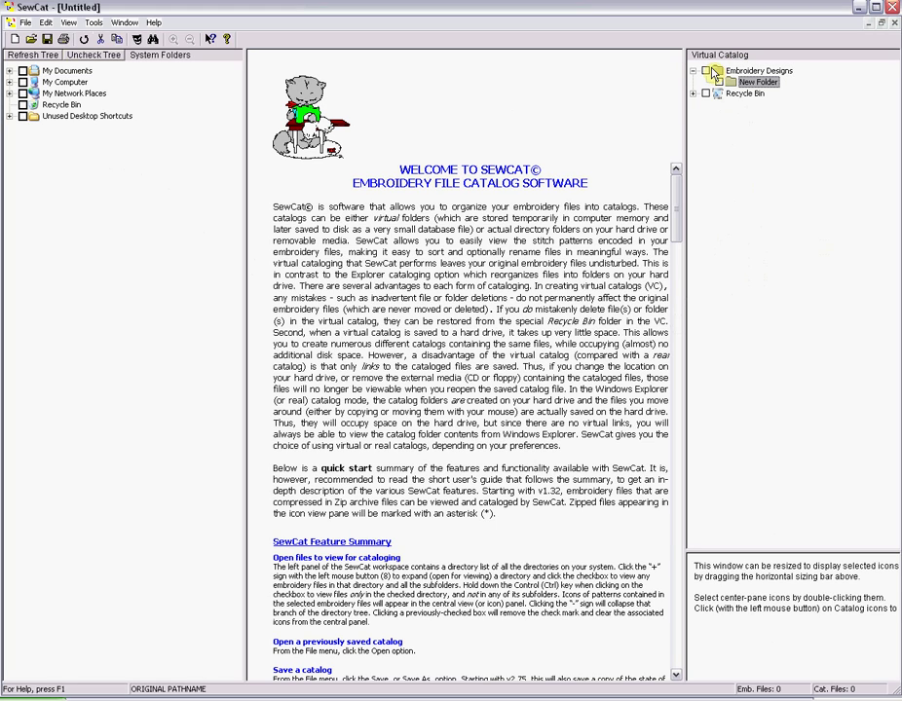
click(757, 82)
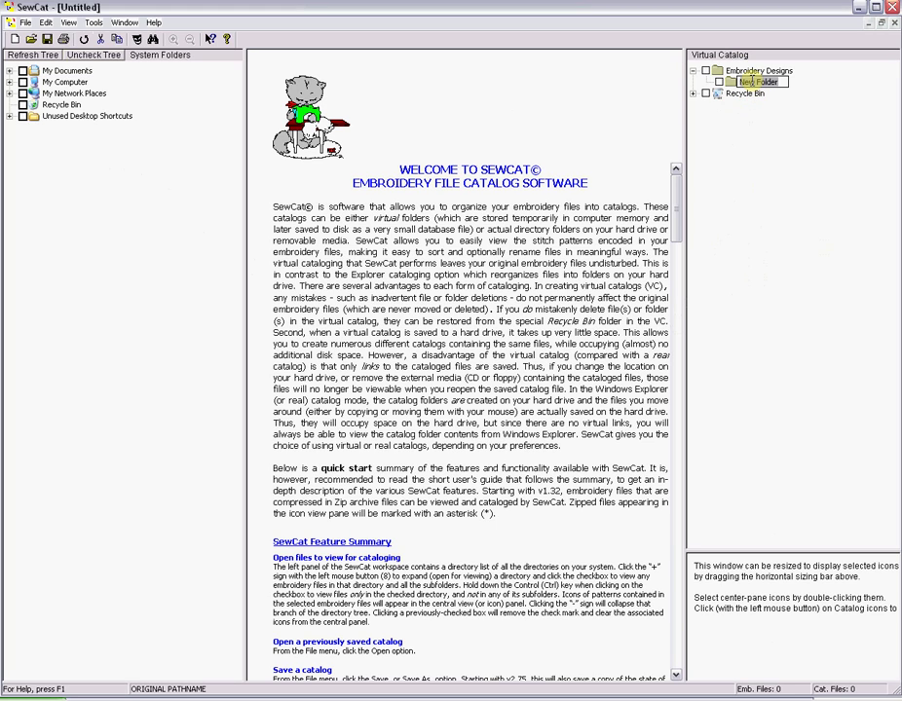
text(Animals)
key(Return)
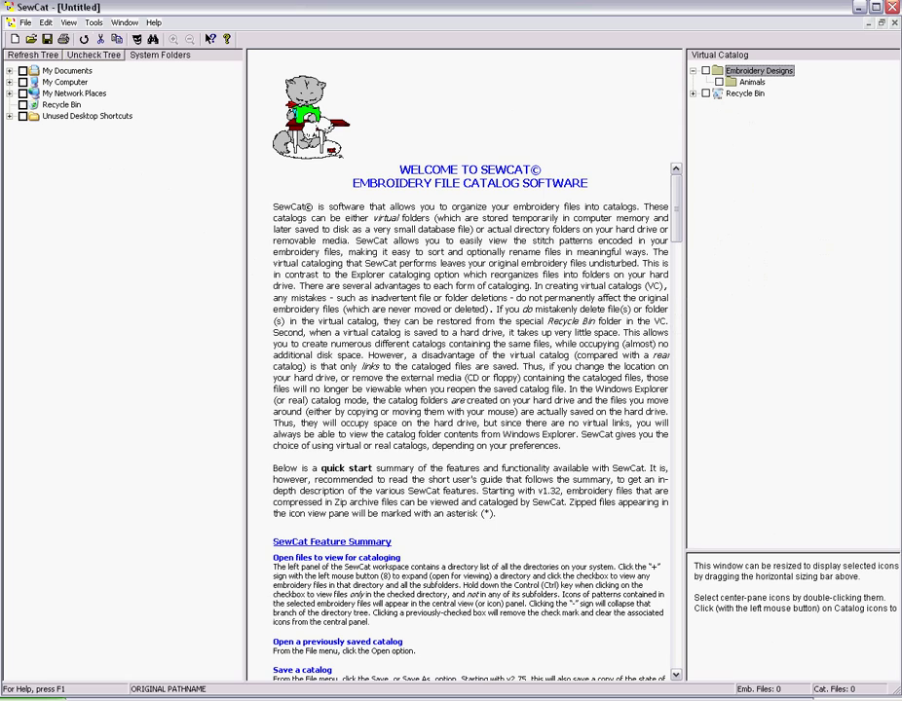
key(Insert)
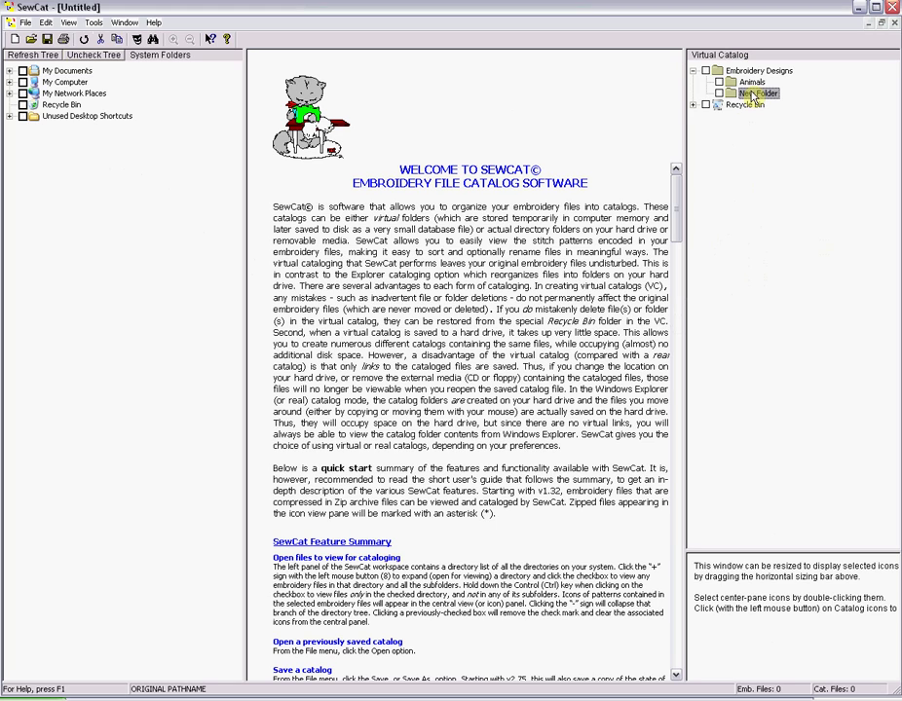
click(753, 93)
text(Spo)
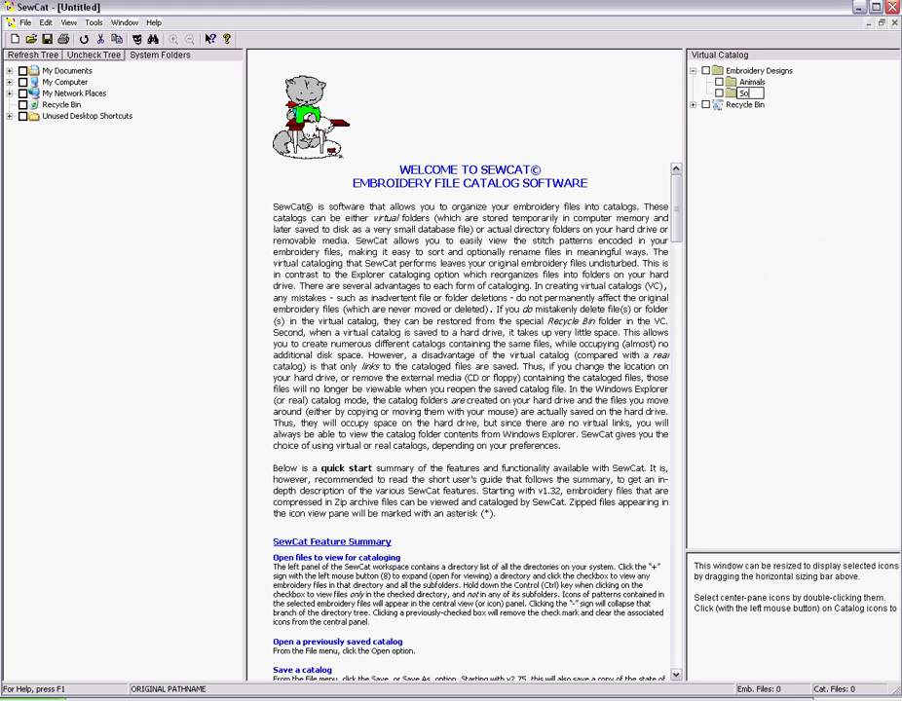
text(rts)
key(Return)
Add 'Alphabets' and 'Food' subfolders under Embroidery Designs.
key(Insert)
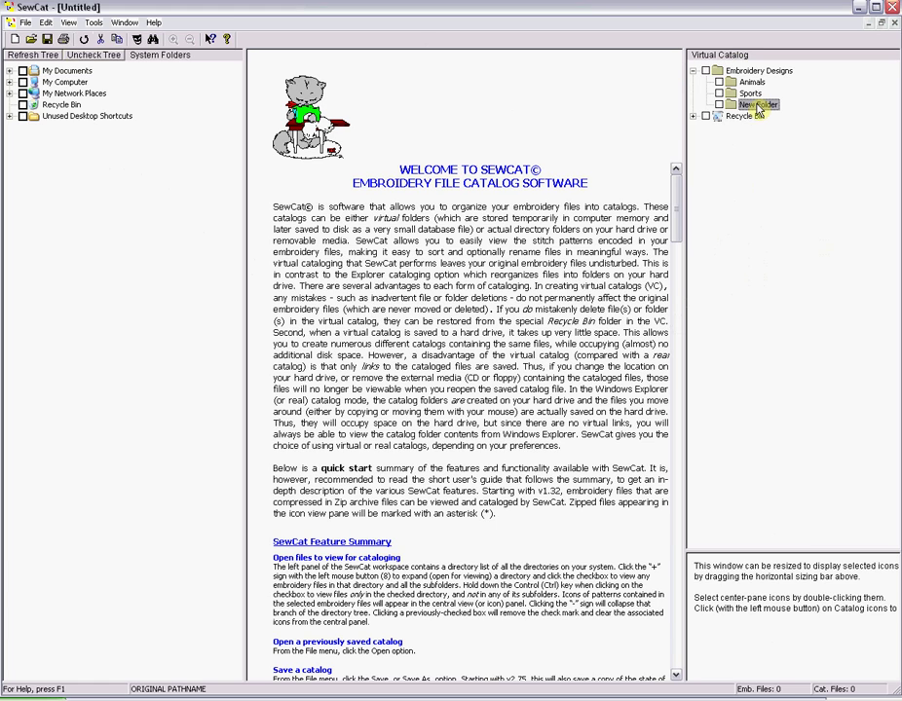
click(759, 105)
text(Alphaberts)
key(BackSpace)
key(BackSpace)
key(BackSpace)
text(ts)
key(Return)
key(Insert)
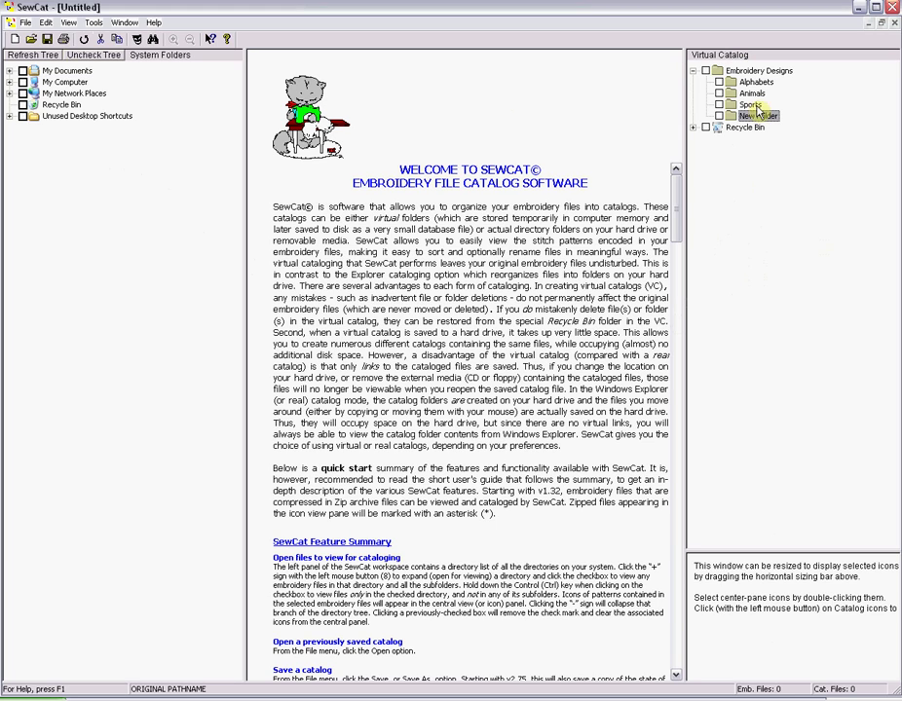
click(756, 117)
text(Food)
key(Return)
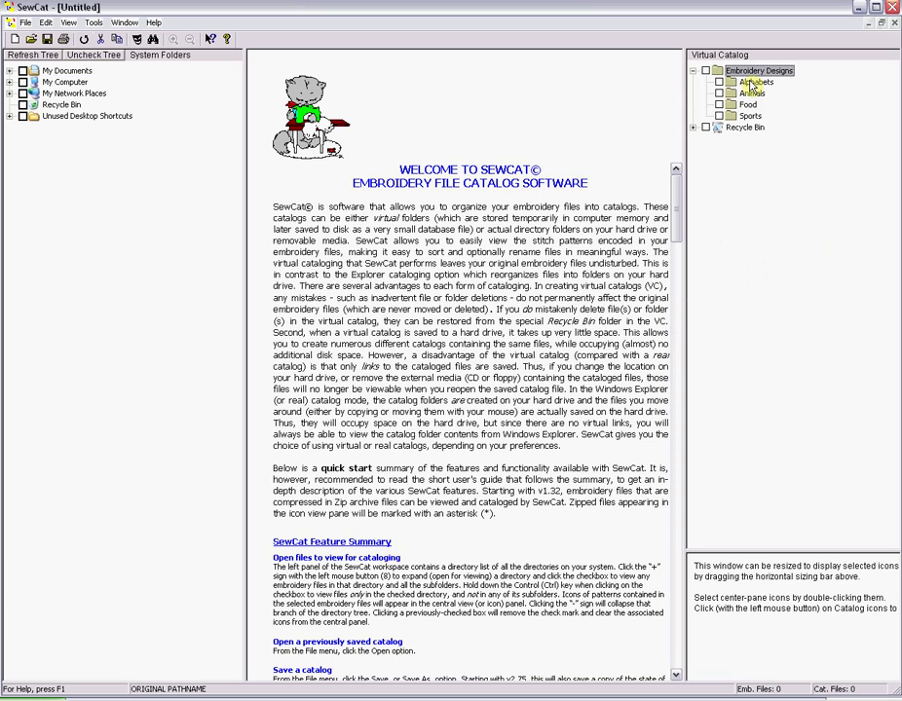
Add a 'Flowers' subfolder and check the folders sort alphabetically.
key(Insert)
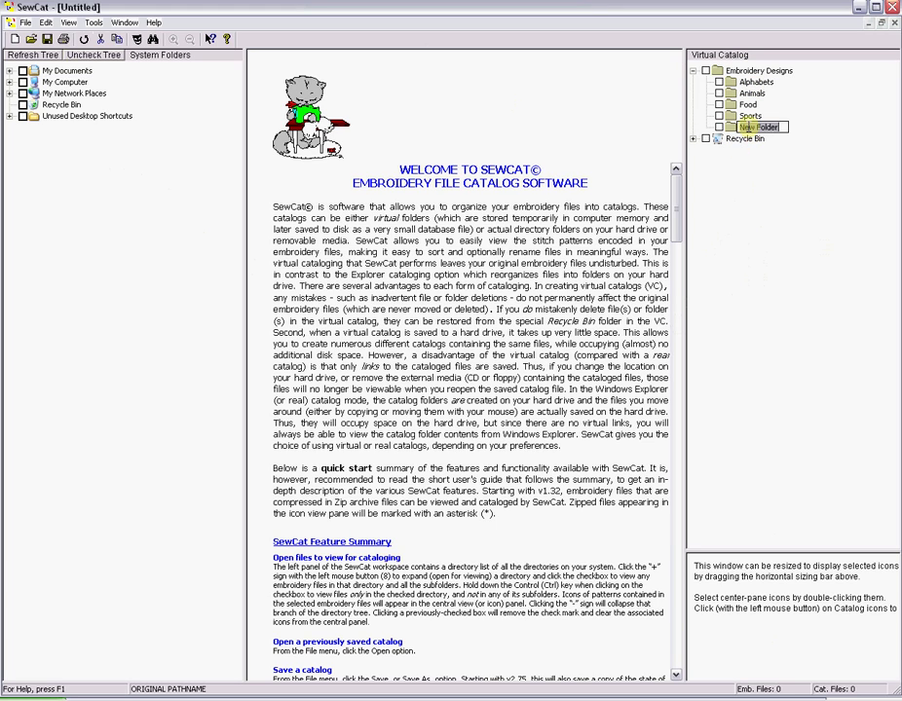
text(Flowers)
key(Return)
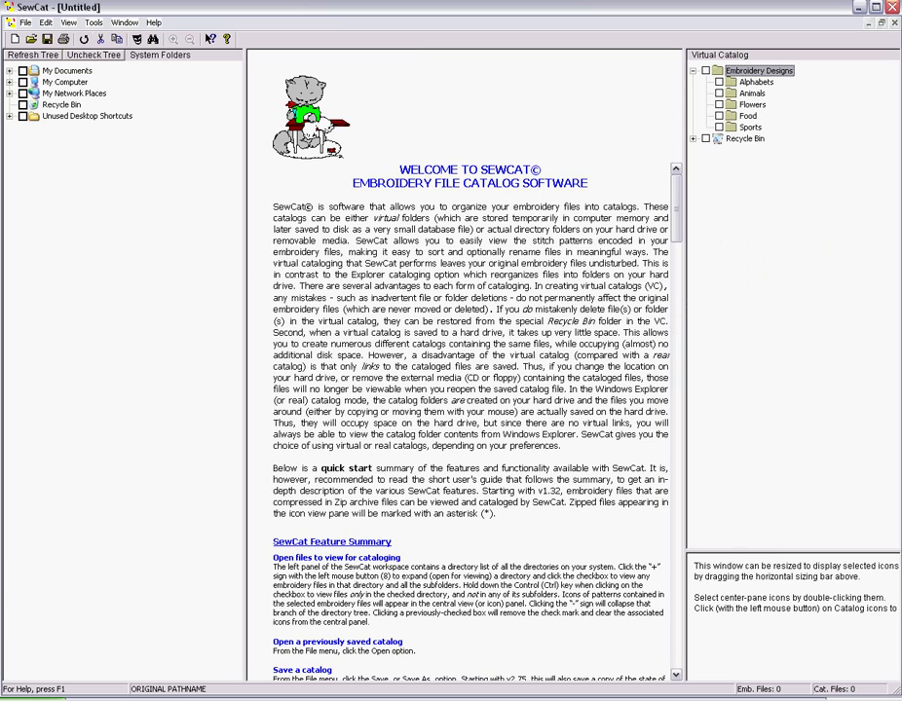
click(93, 22)
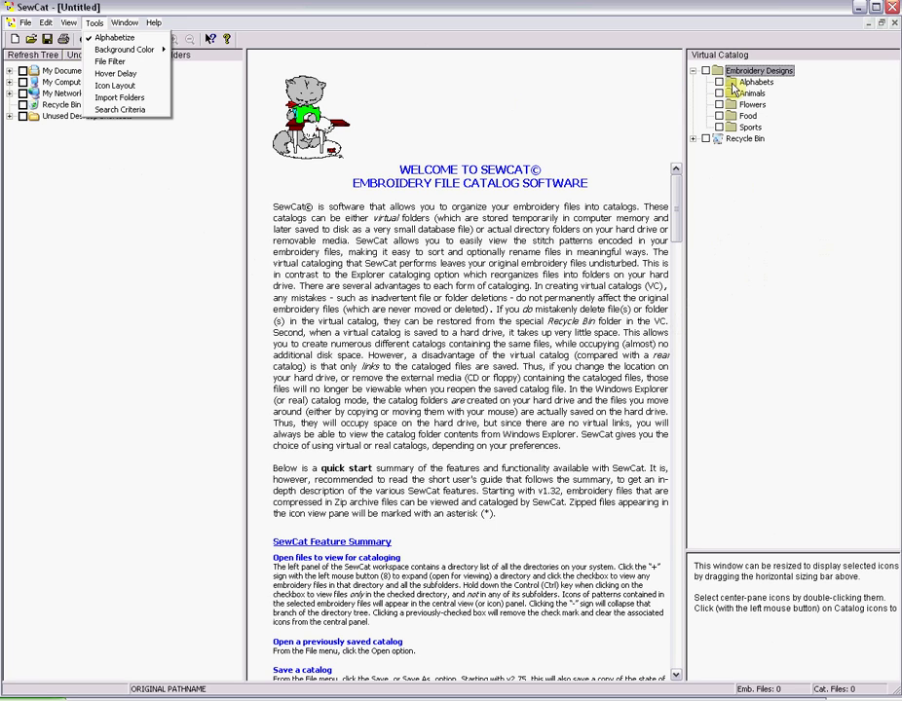
Create a 'dogs' subfolder inside Animals.
click(726, 85)
click(732, 94)
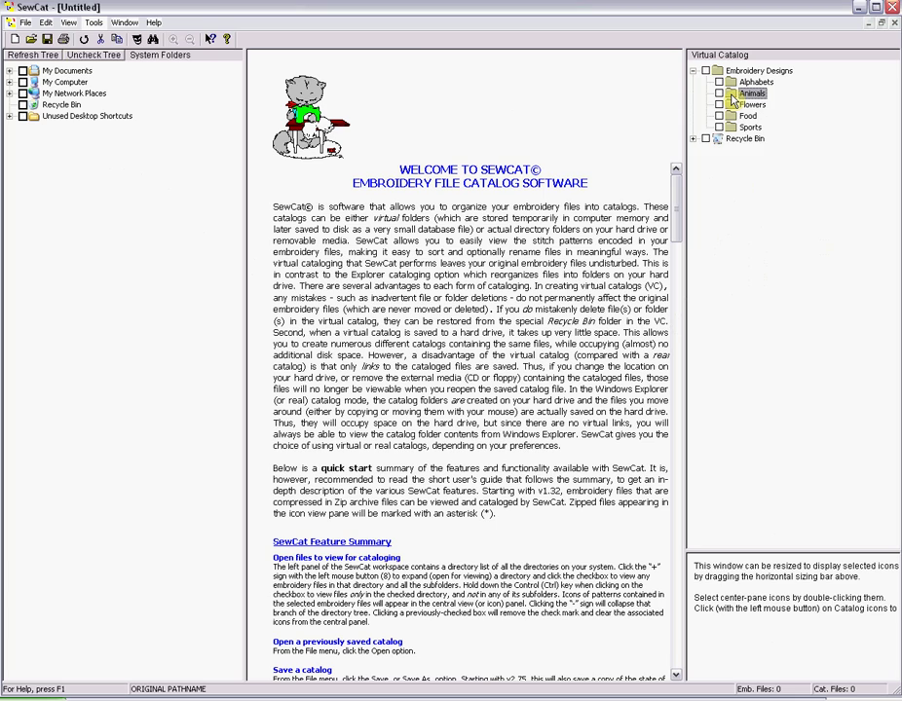
key(Insert)
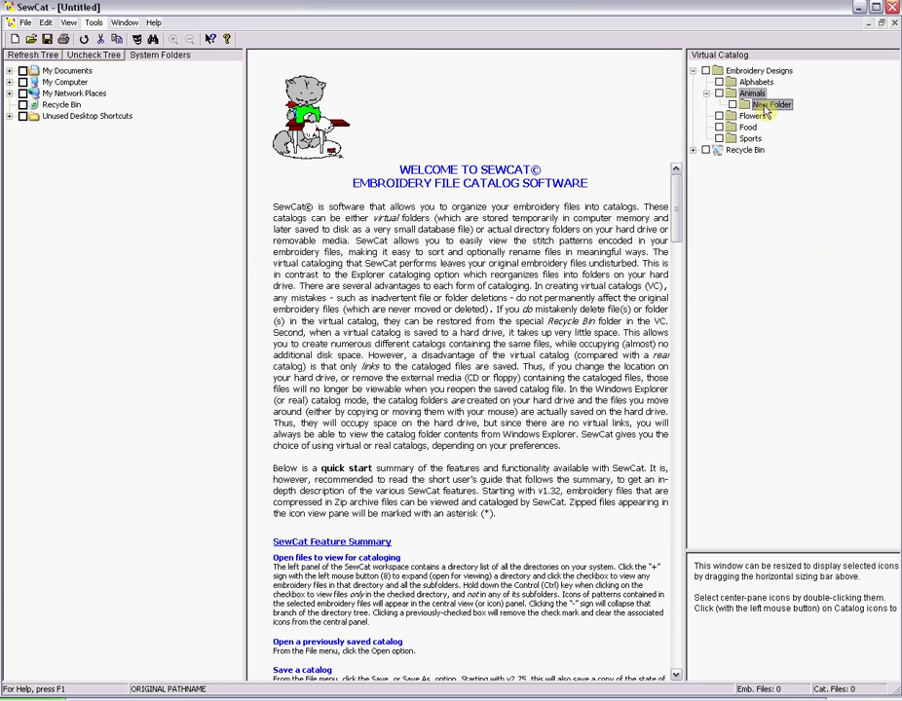
click(762, 107)
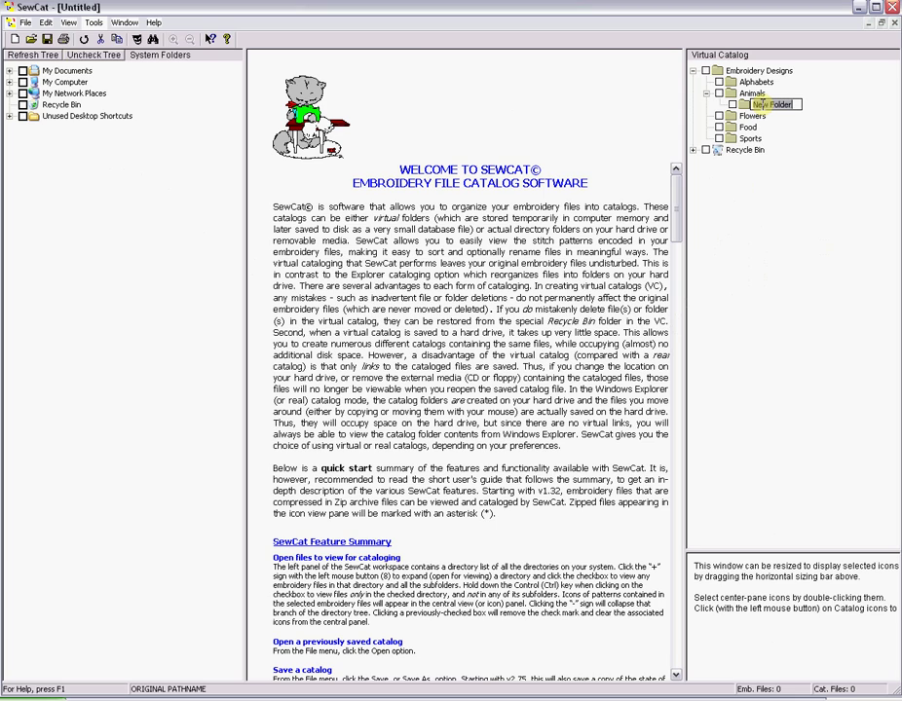
text(dogs)
click(753, 94)
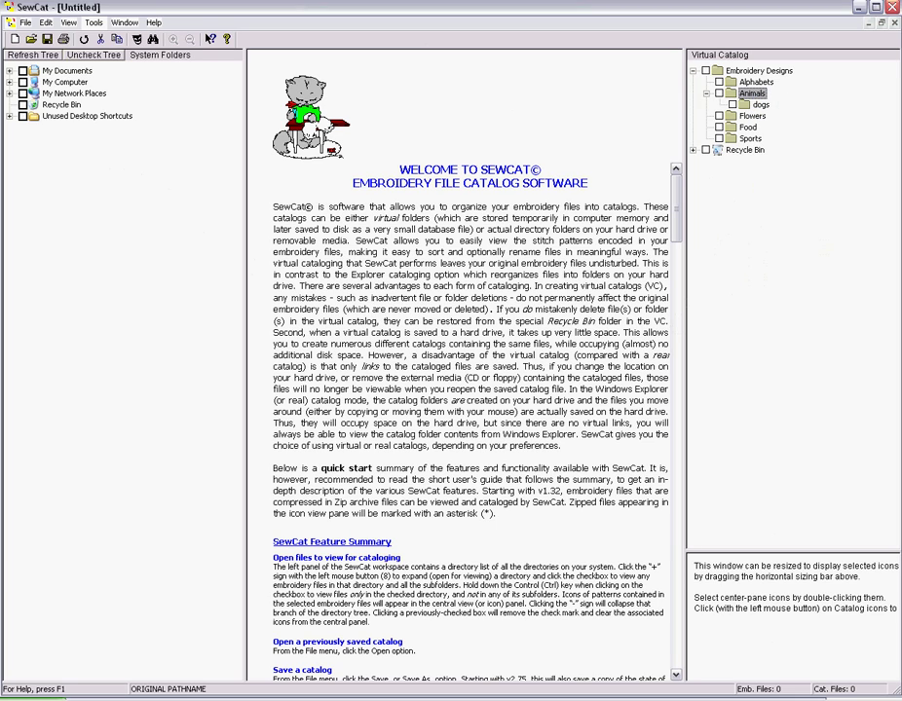
Add 'cats' and 'birds' subfolders inside Animals.
key(Insert)
click(761, 115)
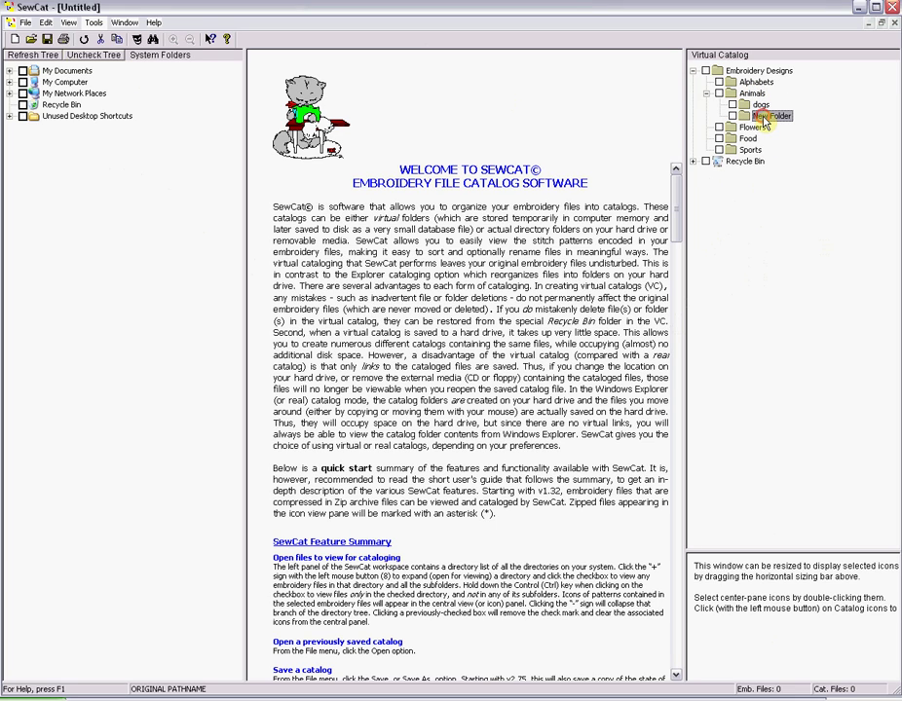
text(cats)
key(Return)
key(Insert)
click(769, 128)
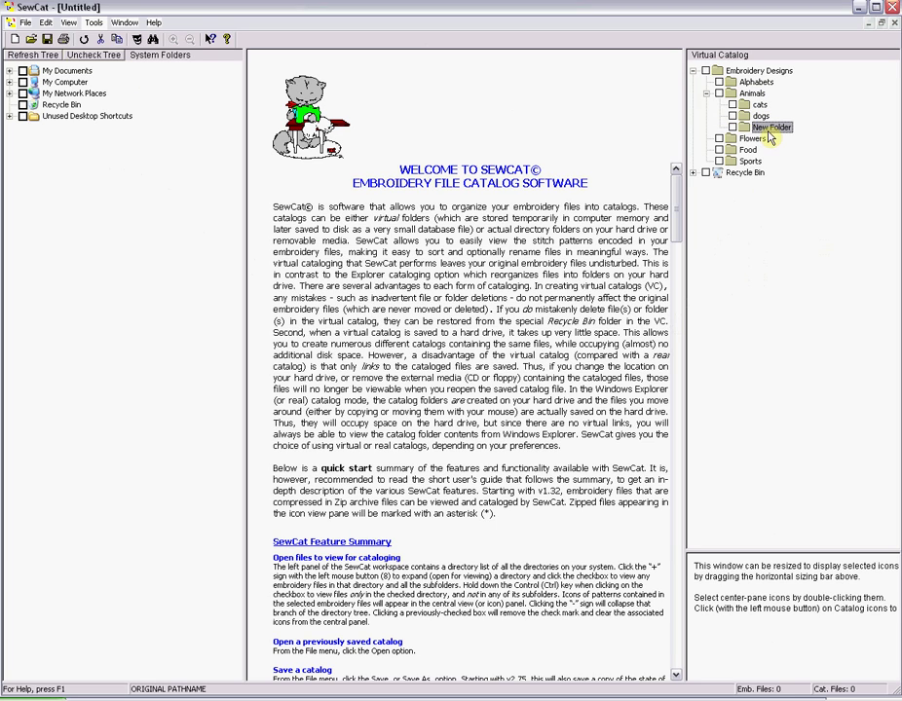
text(birds)
key(Return)
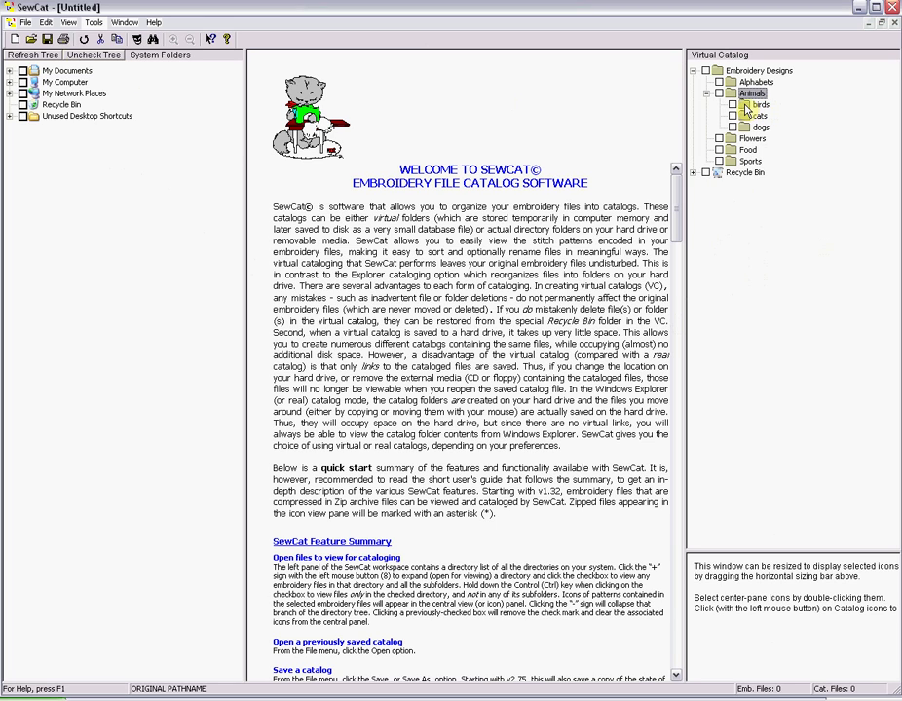
Create a 'flamingos' subfolder inside birds.
click(746, 110)
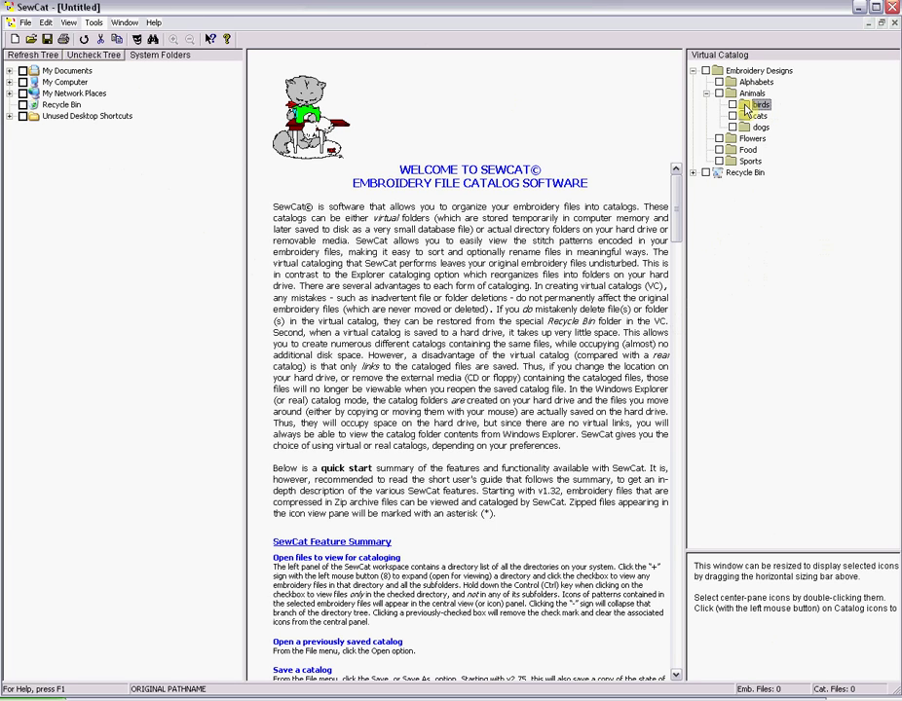
key(Insert)
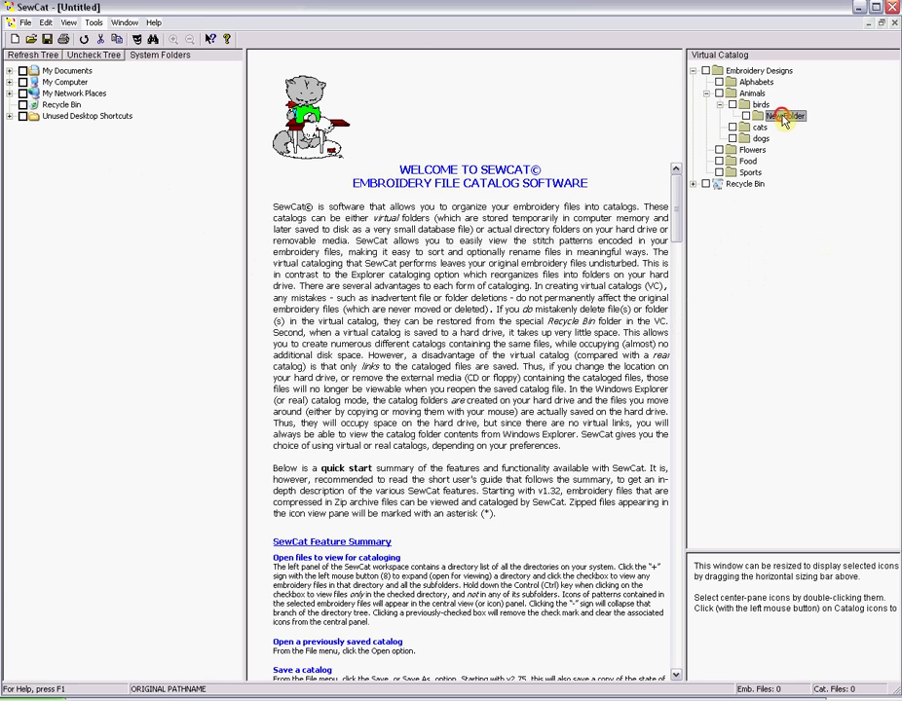
text(flamo)
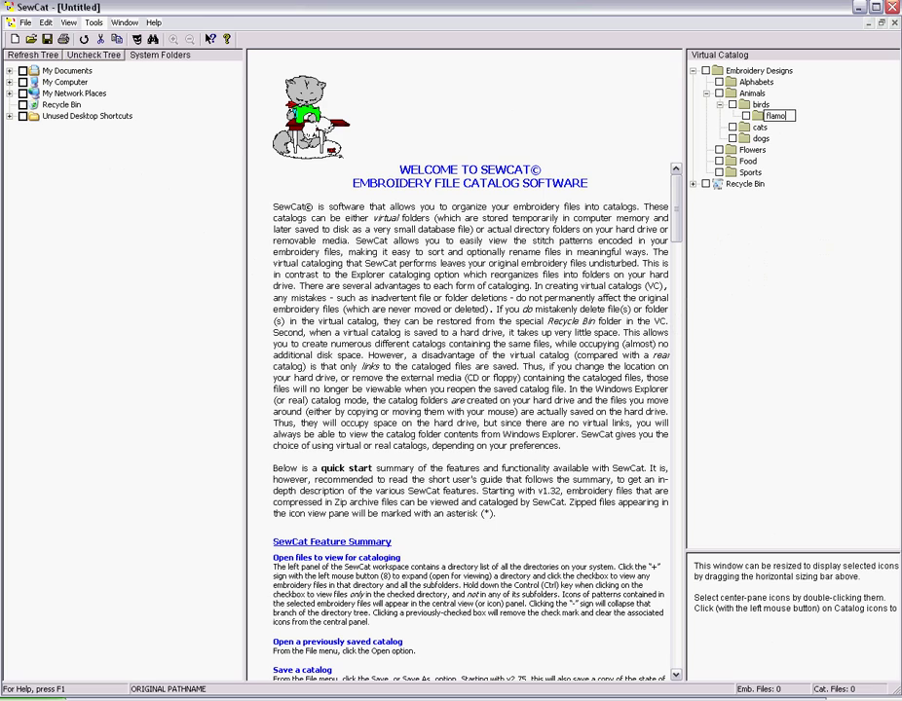
key(BackSpace)
key(BackSpace)
text(mingos)
key(Return)
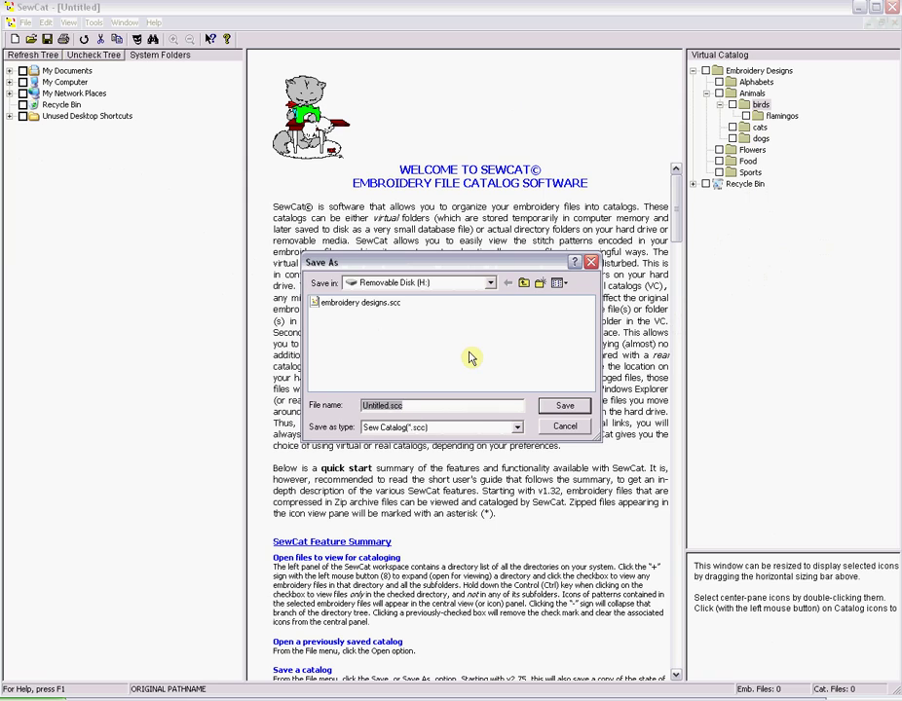
Save the catalog as 'embroidery designs video'.
text(embroidery)
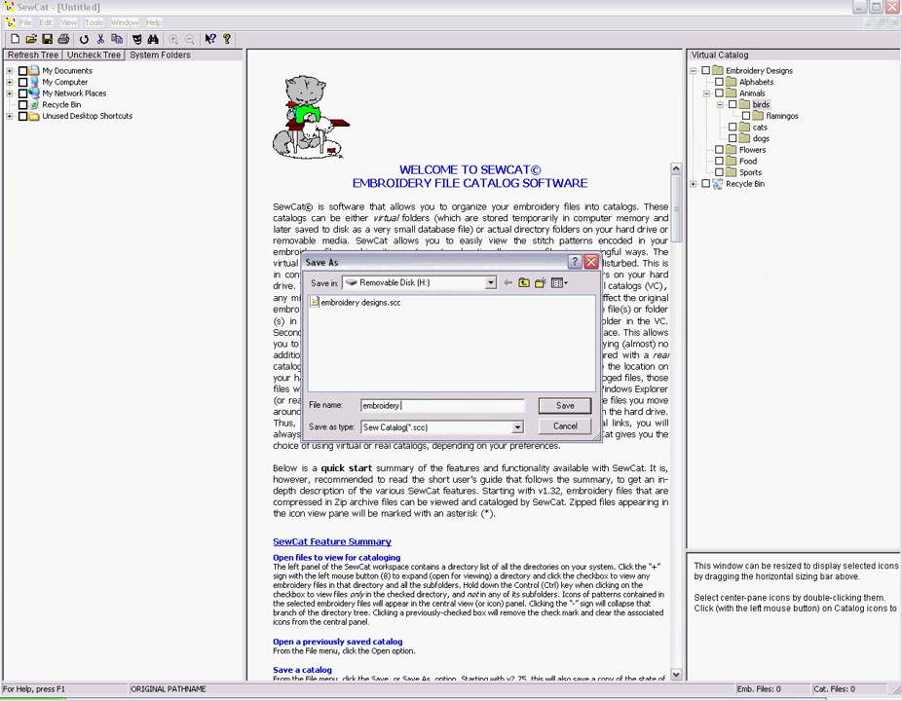
text( designs video)
key(Return)
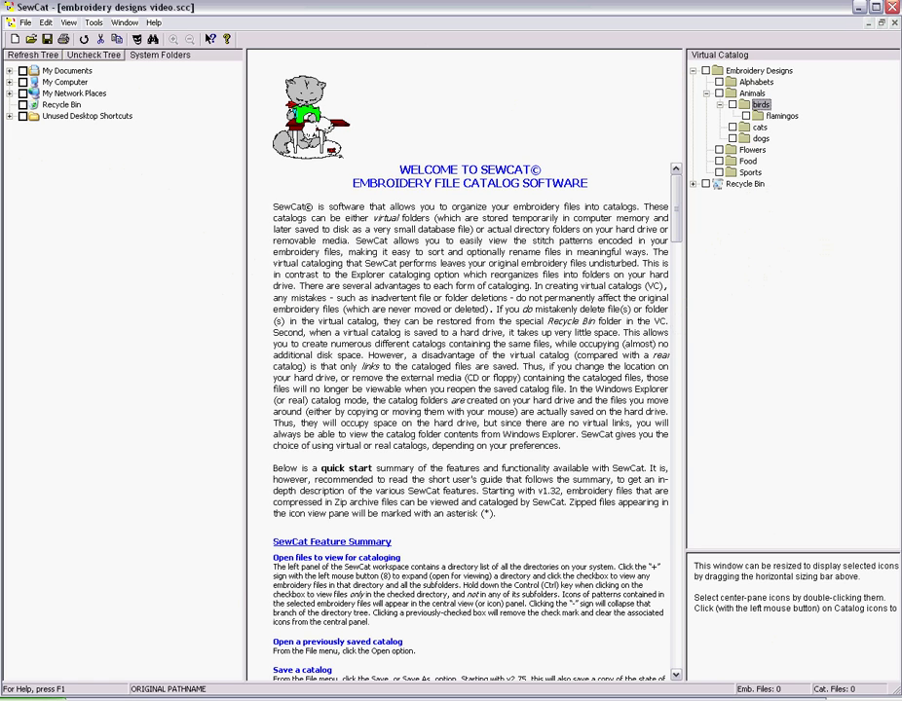